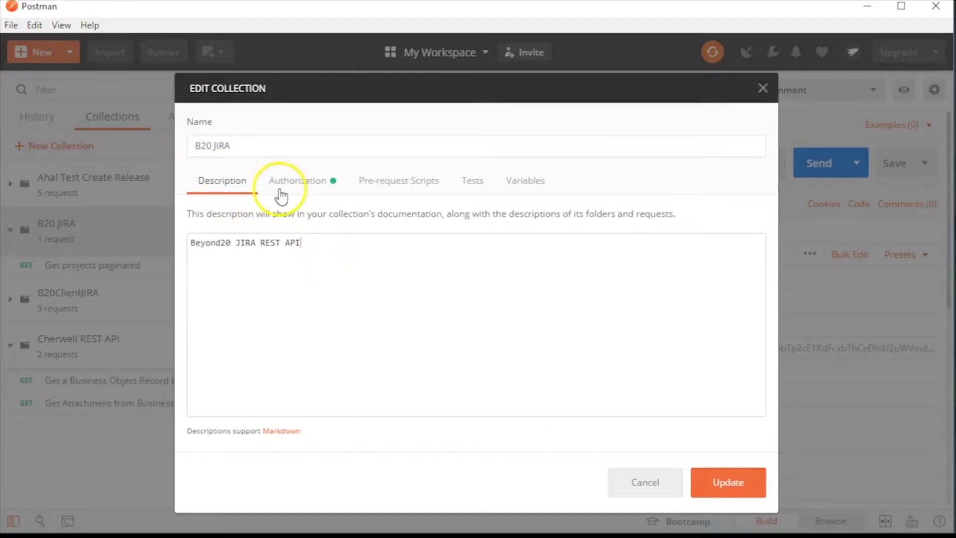
# - Verify the B20 JIRA collection's authorization type is Basic Auth, then close the Edit Collection dialog
pyautogui.click(303, 187)
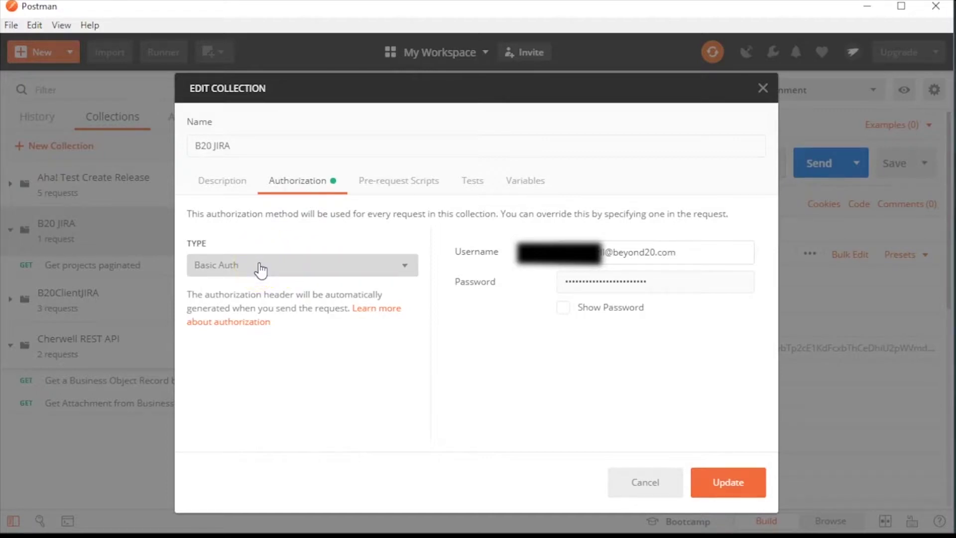
pyautogui.click(216, 270)
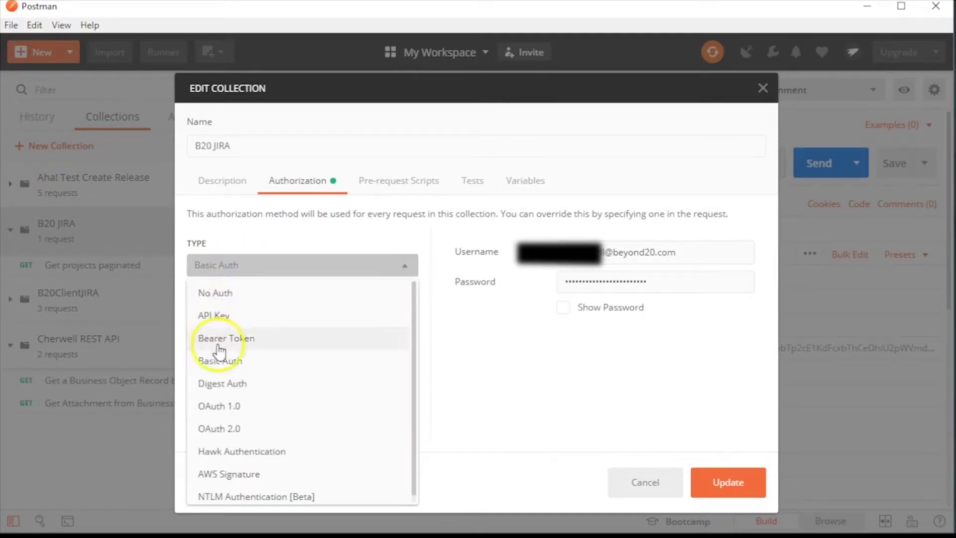
pyautogui.click(218, 360)
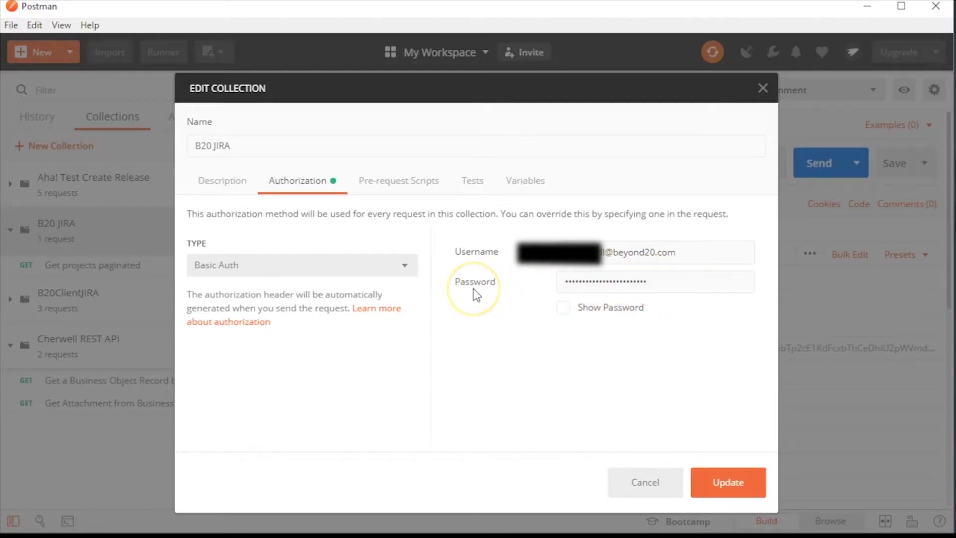
pyautogui.press('Escape')
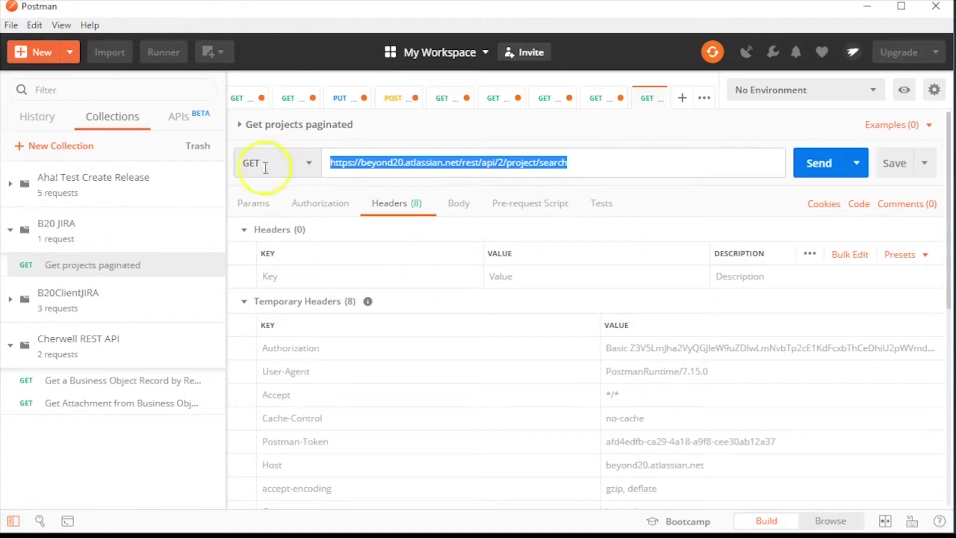
# - Check the Get projects paginated request's URL, inherited authorization setting and body settings
pyautogui.rightClick(123, 226)
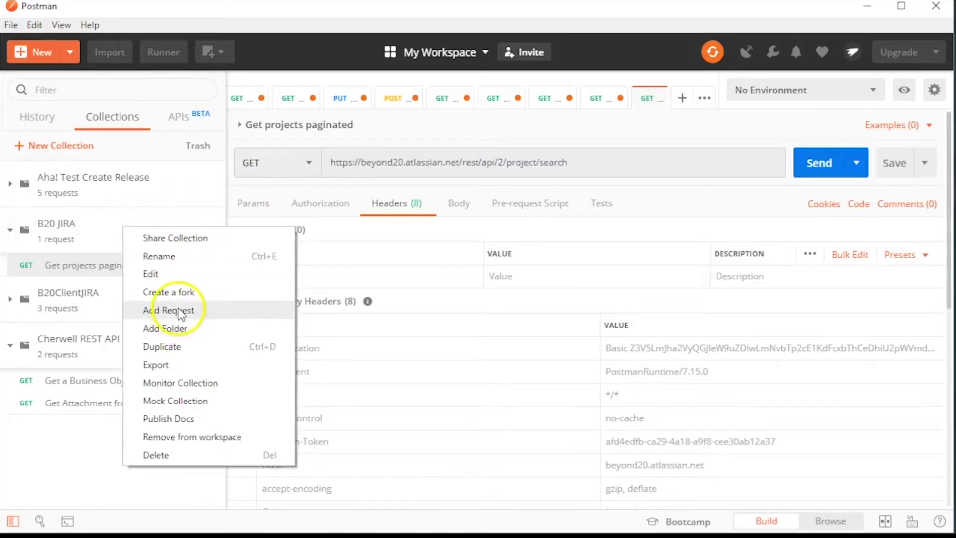
pyautogui.click(624, 174)
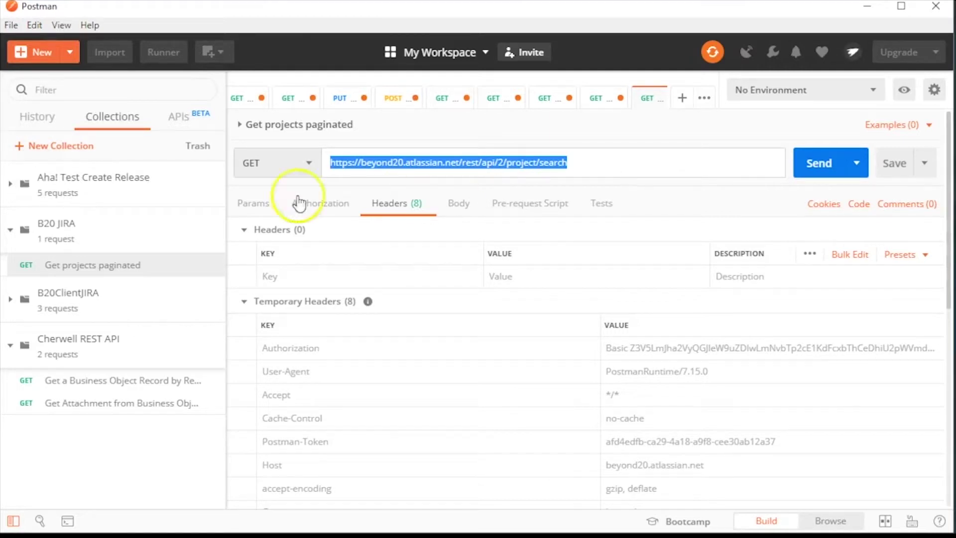
pyautogui.click(403, 248)
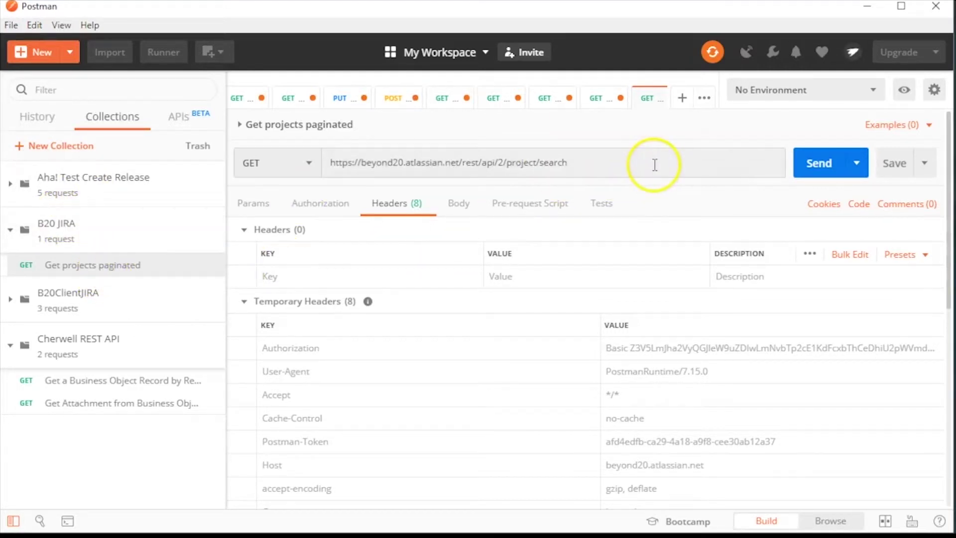
pyautogui.click(654, 163)
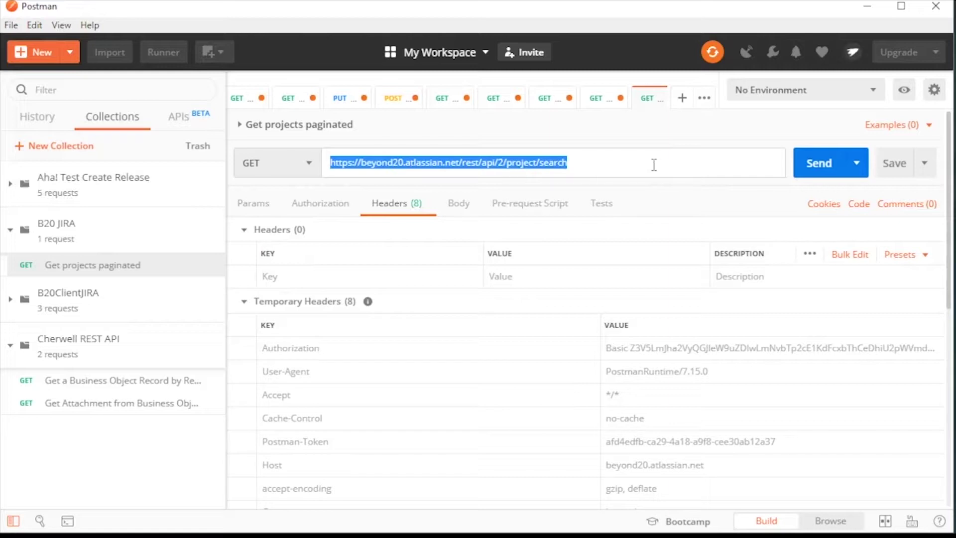
pyautogui.click(324, 203)
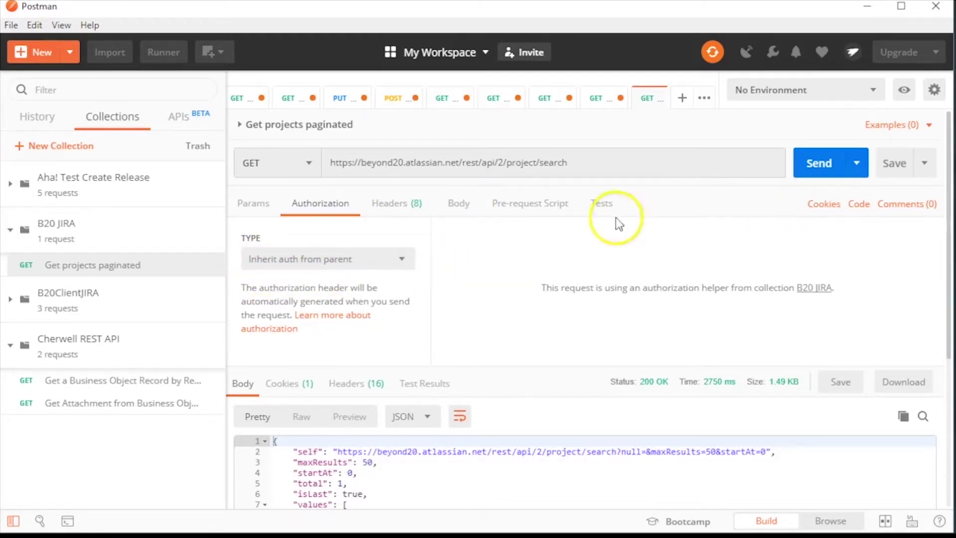
pyautogui.click(464, 205)
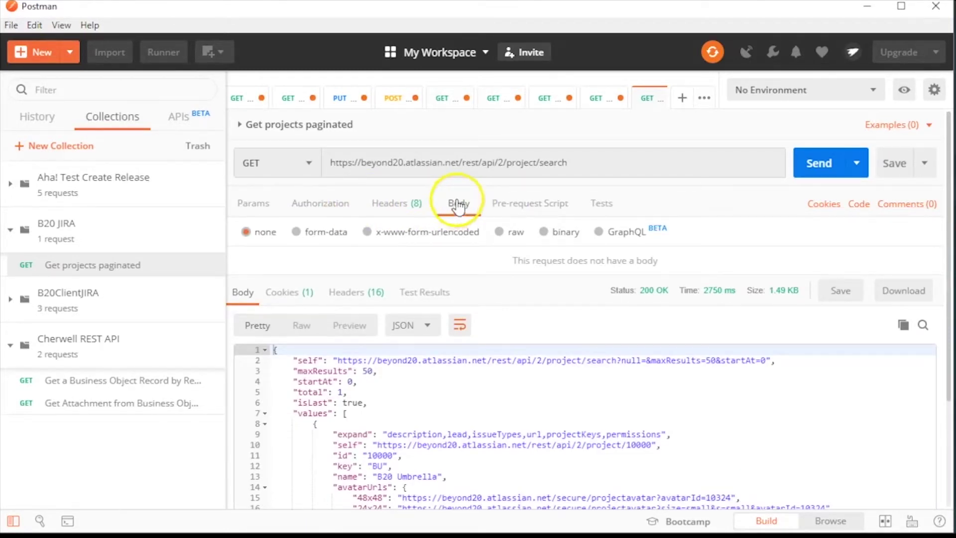
# - Resend the request and show its 9 temporary headers, including the Basic Authorization header
pyautogui.click(820, 164)
pyautogui.click(397, 203)
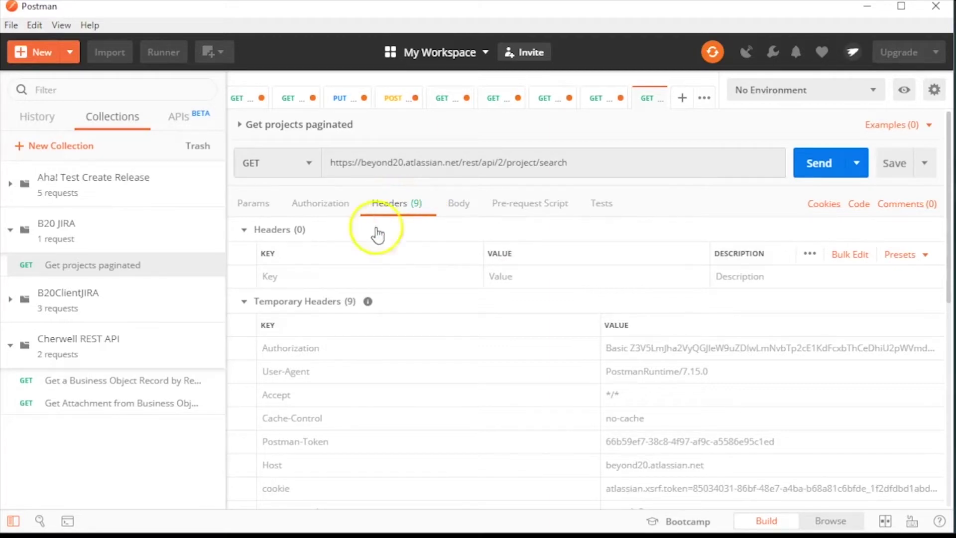
pyautogui.click(244, 302)
pyautogui.click(244, 301)
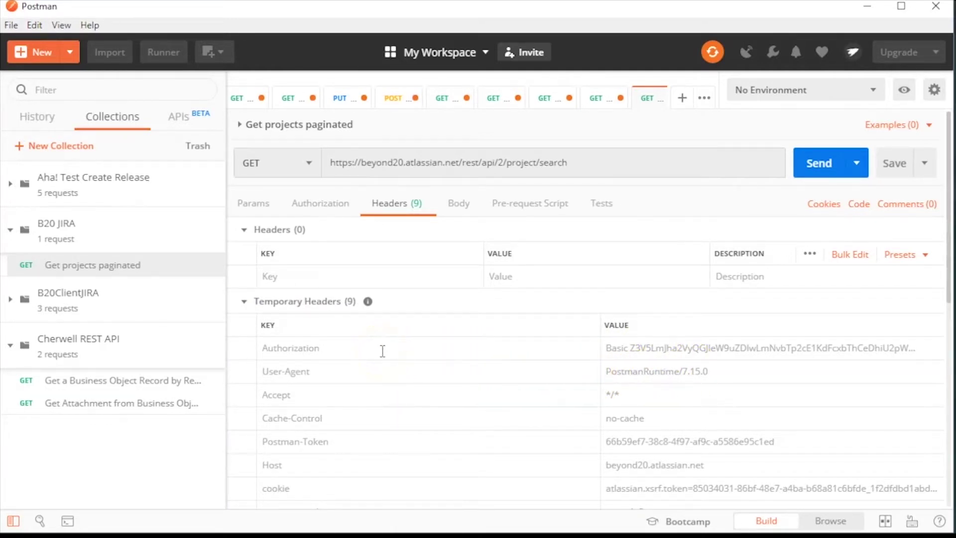
# - Select and copy the entire Basic Authorization header value, then switch to the Cherwell window
pyautogui.doubleClick(608, 349)
pyautogui.click(620, 370)
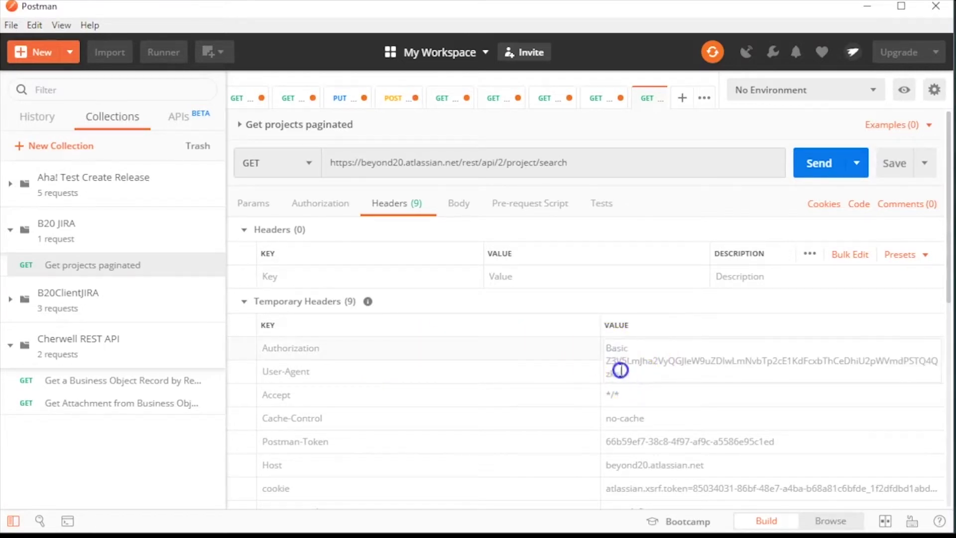
pyautogui.moveTo(620, 370); pyautogui.dragTo(604, 351)
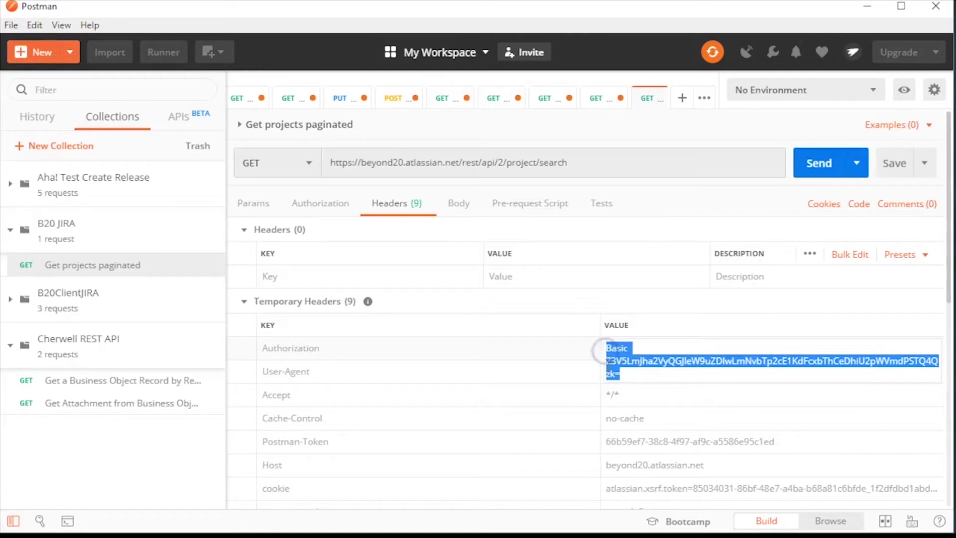
pyautogui.rightClick(618, 371)
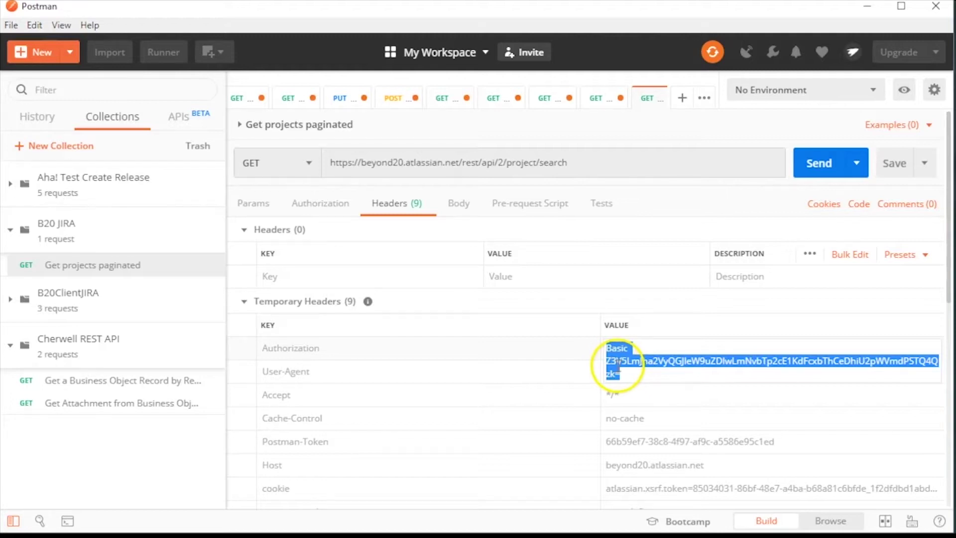
pyautogui.rightClick(618, 366)
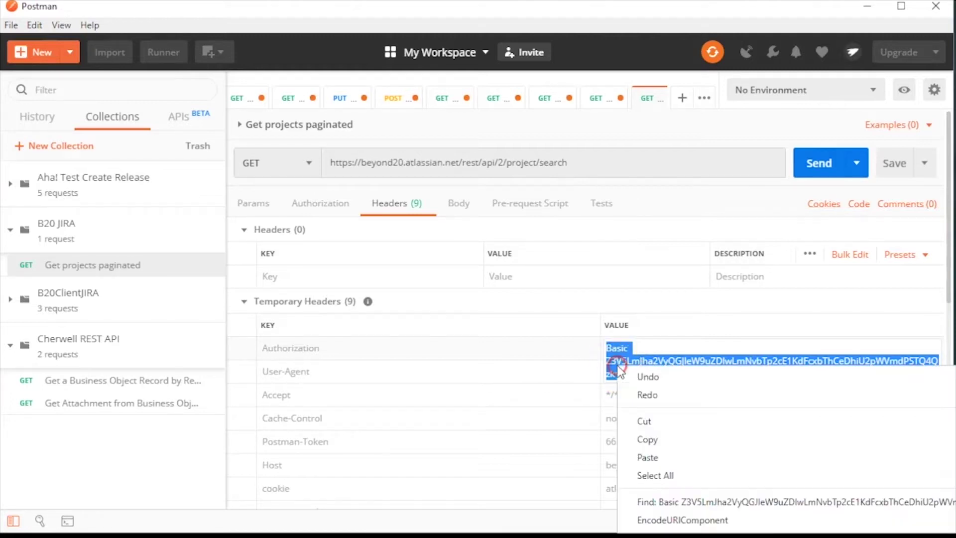
pyautogui.click(639, 439)
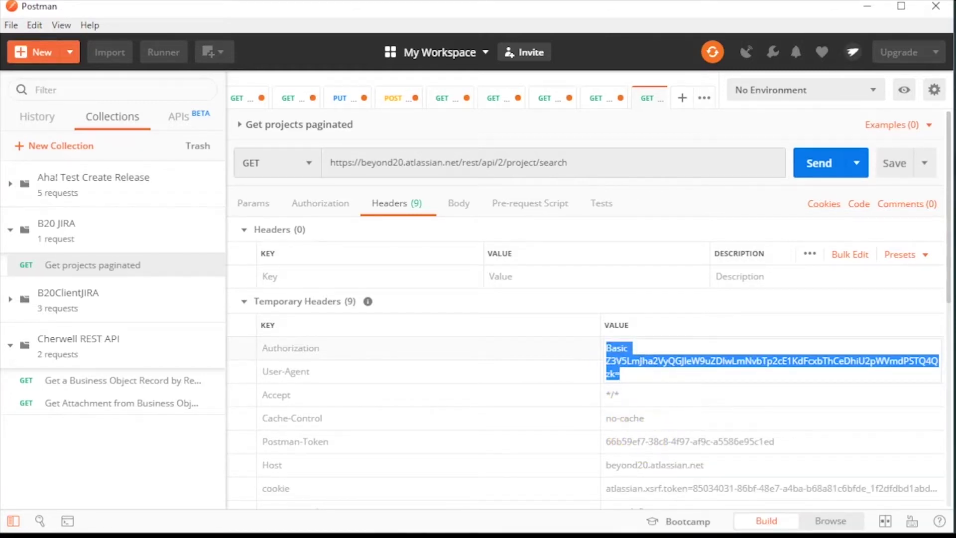
pyautogui.hotkey('alt', 'Tab')
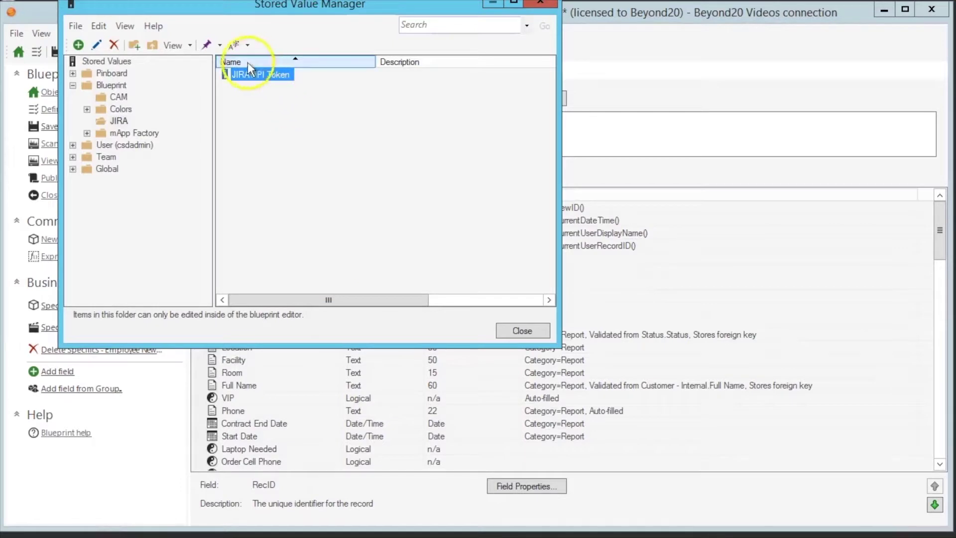
# - Review the JIRA API Token stored value under Blueprint > JIRA, then close the Stored Value Manager
pyautogui.rightClick(239, 76)
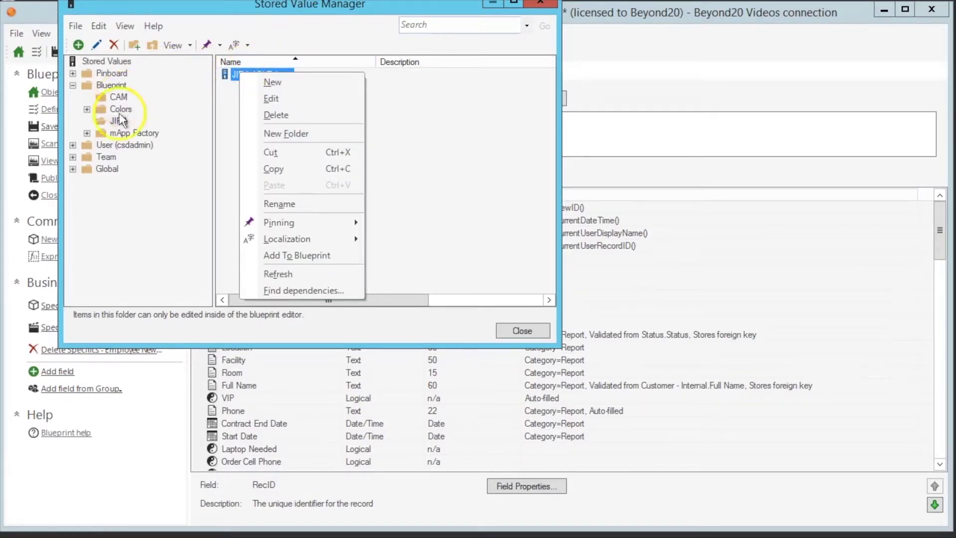
pyautogui.click(257, 100)
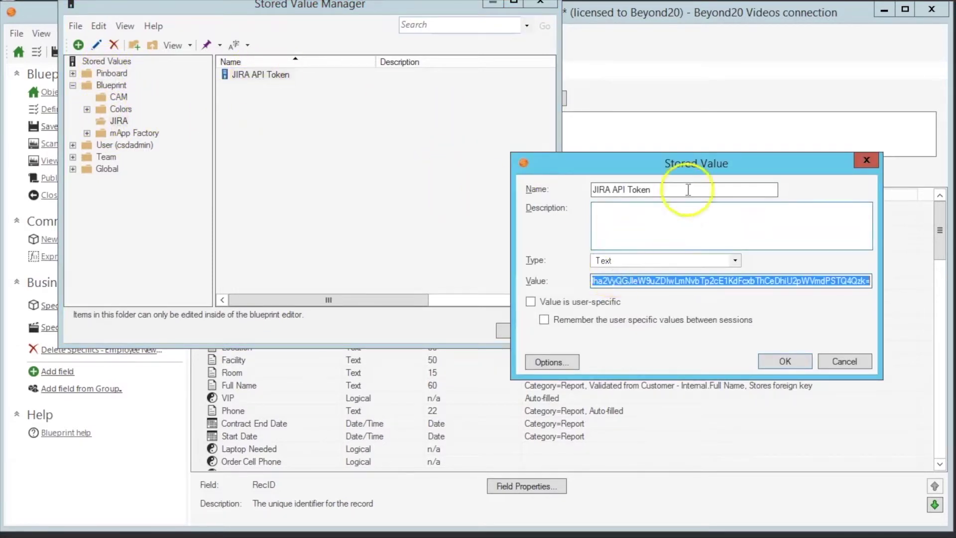
pyautogui.click(784, 362)
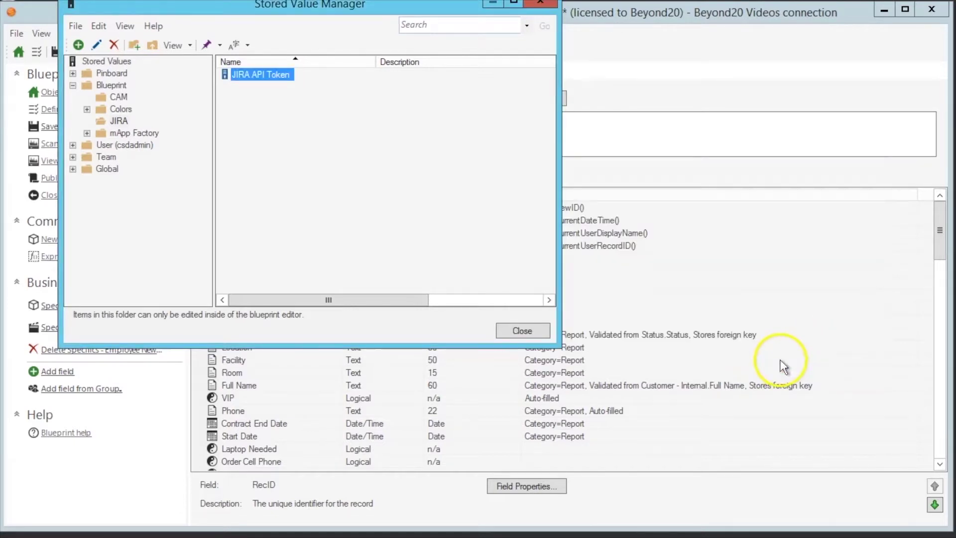
pyautogui.click(502, 330)
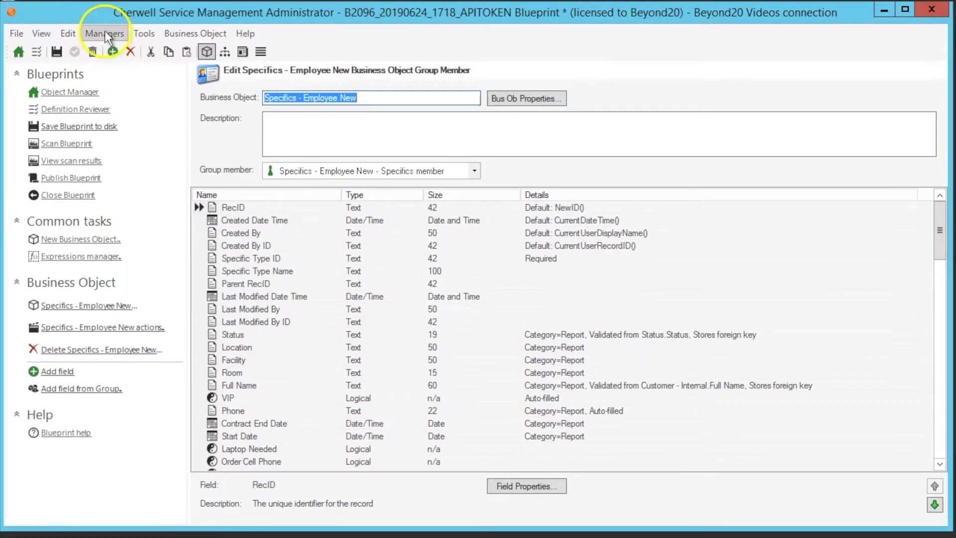
# - Edit the JIRA Rest API web service in the Web Services manager and show its methods
pyautogui.click(105, 34)
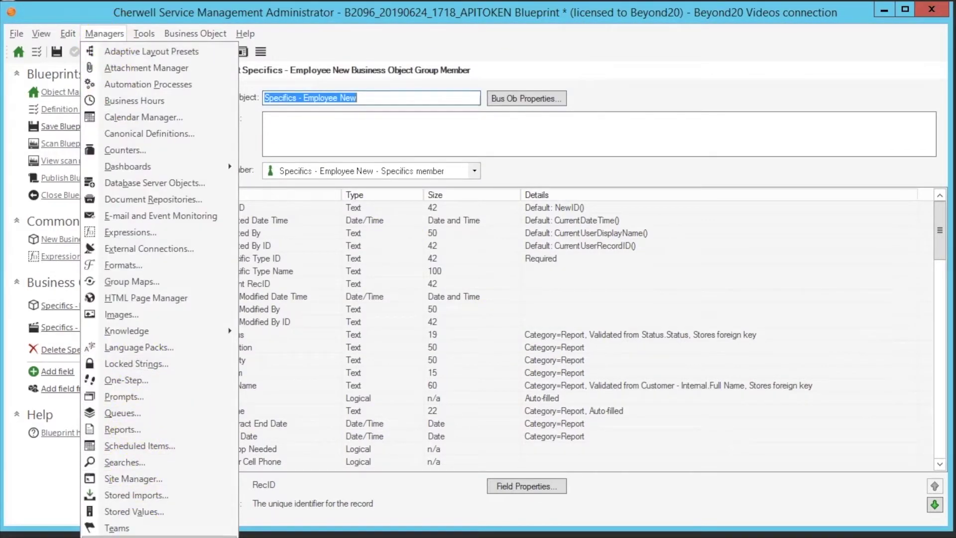
pyautogui.click(130, 536)
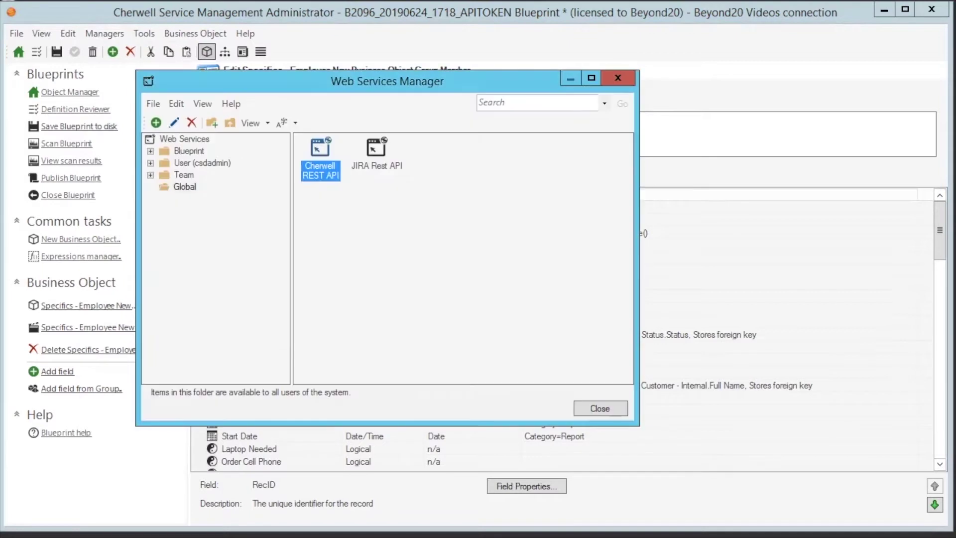
pyautogui.rightClick(378, 162)
pyautogui.click(392, 179)
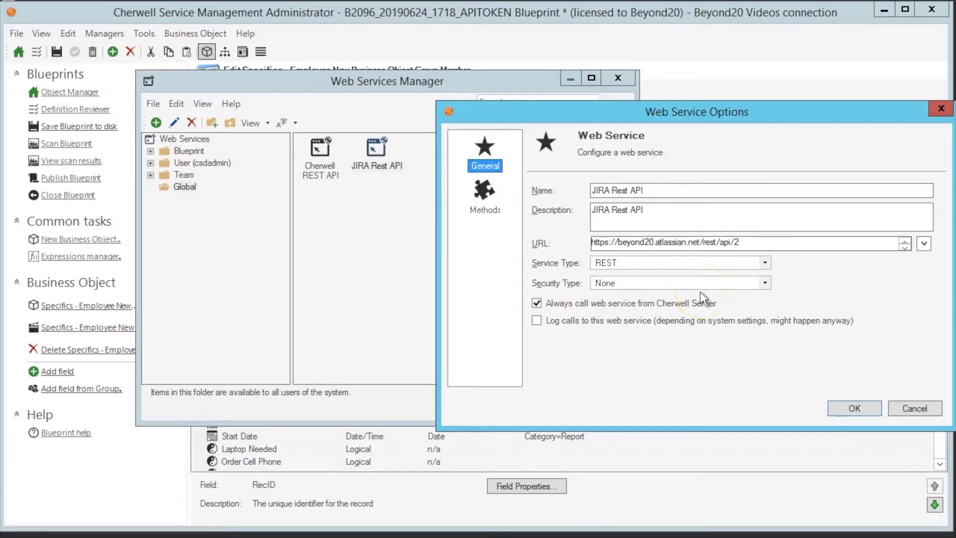
pyautogui.click(476, 192)
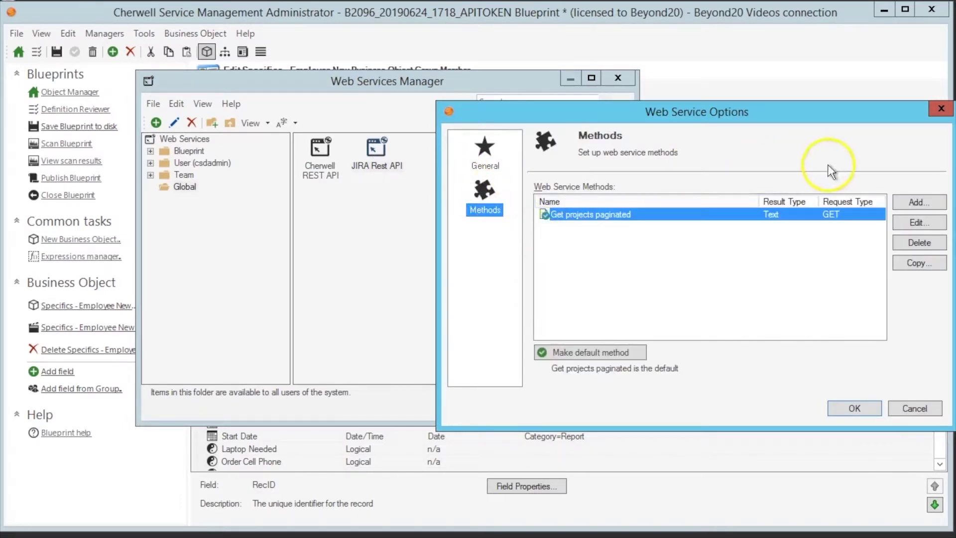
# - Review the Get projects paginated method (GET project/search, Authorization header), then close the Web Services manager
pyautogui.click(912, 222)
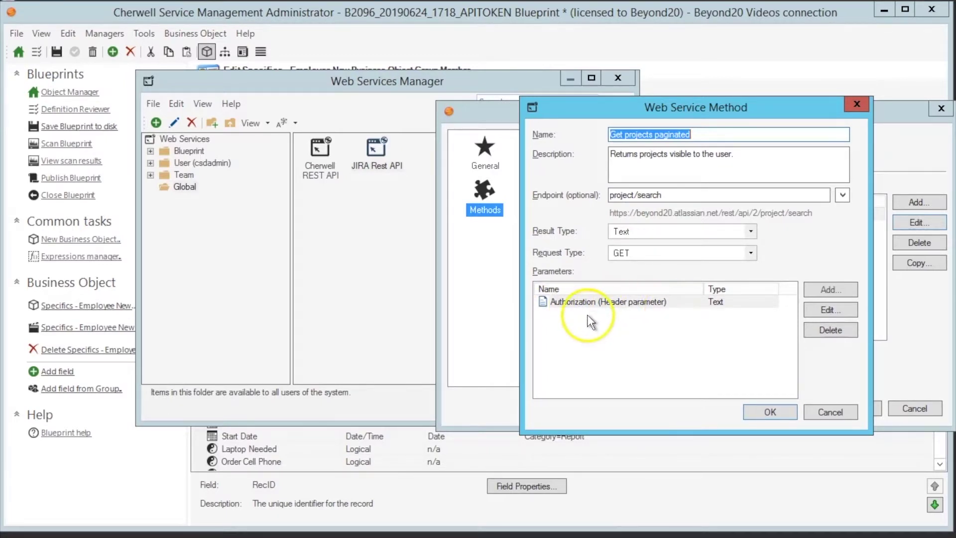
pyautogui.click(757, 410)
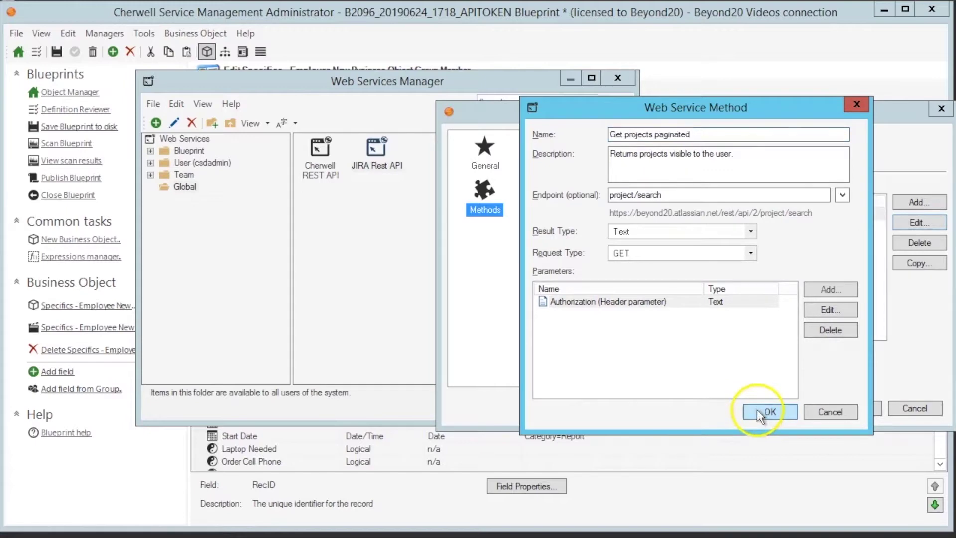
pyautogui.click(835, 408)
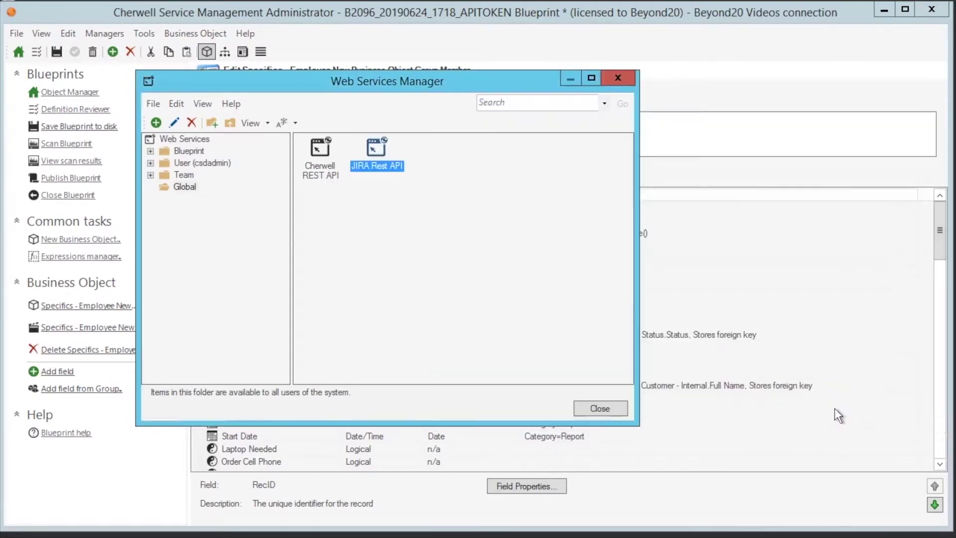
pyautogui.click(603, 407)
pyautogui.click(104, 33)
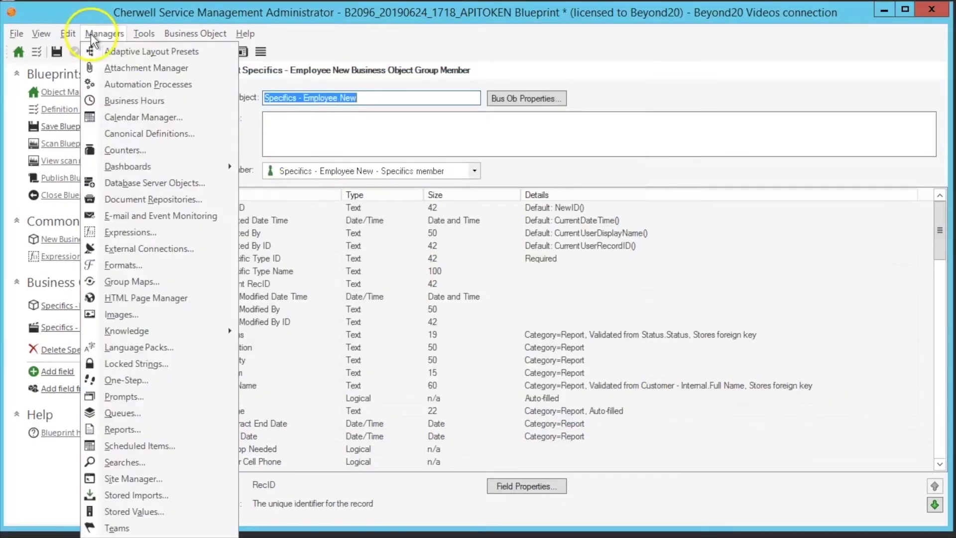
# - Edit the JIRA Get Projects One-Step and view the Call JIRA step's JIRA Rest API method
pyautogui.click(126, 381)
pyautogui.click(359, 145)
pyautogui.rightClick(358, 145)
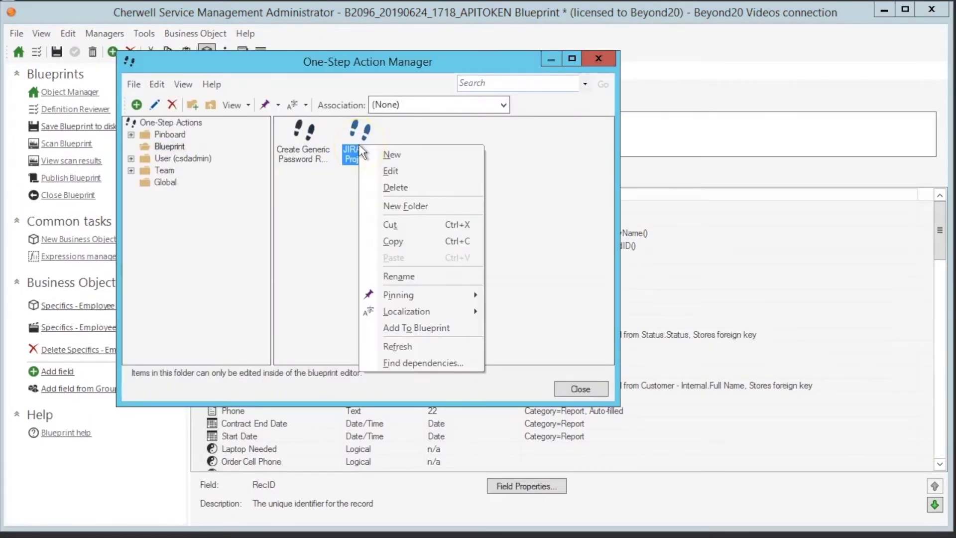
pyautogui.click(387, 172)
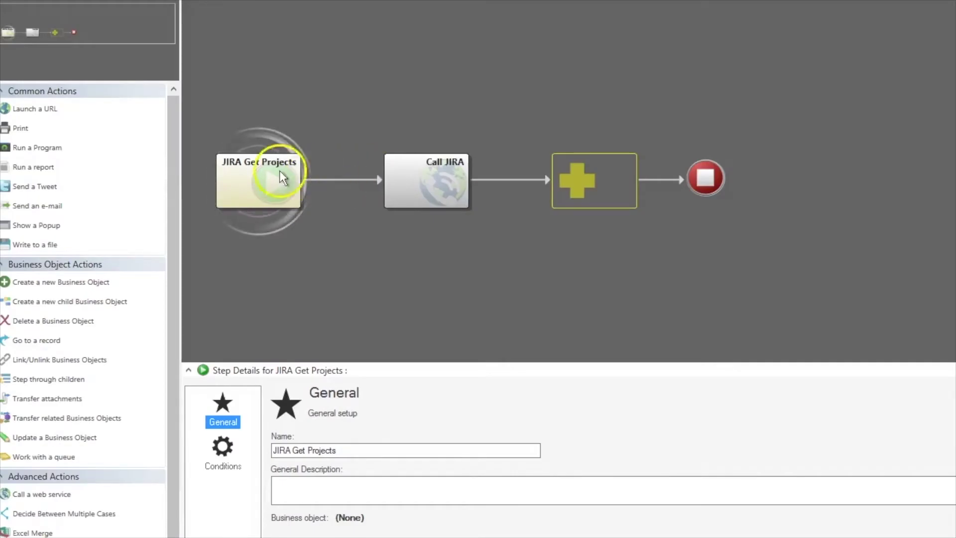
pyautogui.click(430, 175)
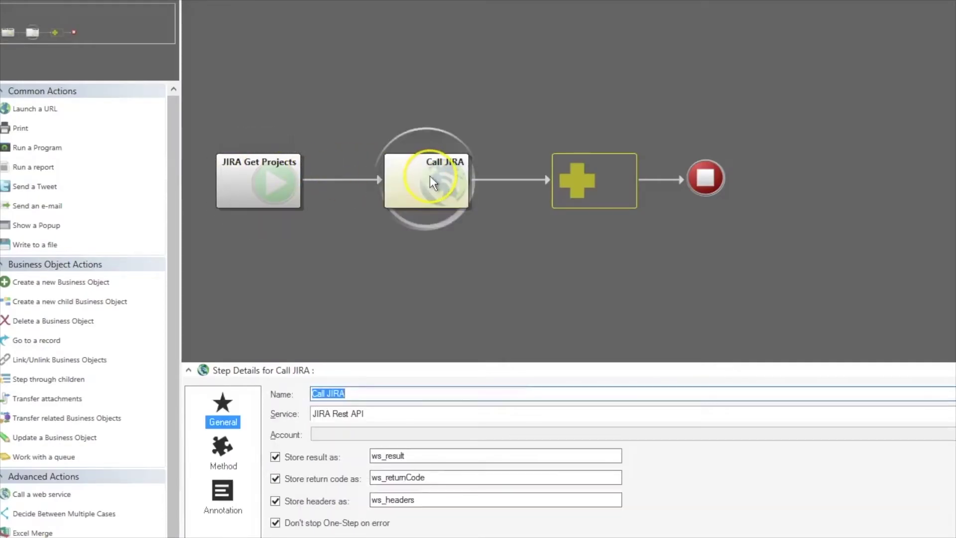
pyautogui.click(227, 448)
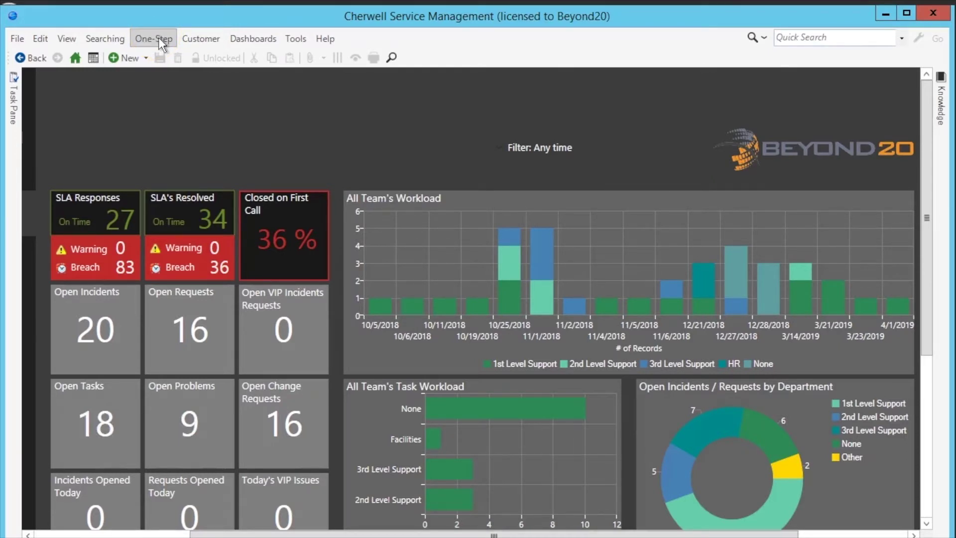
# - Run the Run Get JIRA Projects One-Step and move the JIRA Projects JSON window into view
pyautogui.click(158, 38)
pyautogui.click(157, 57)
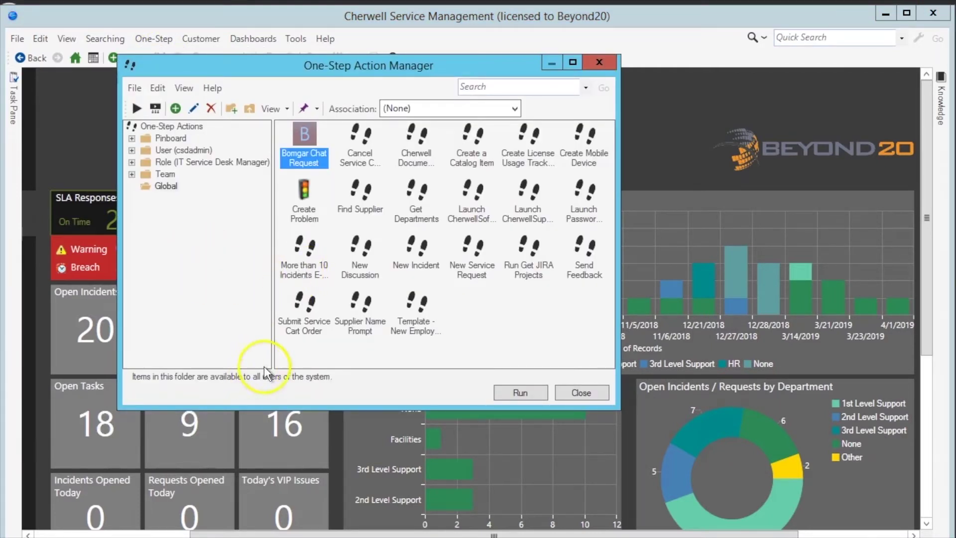
pyautogui.click(527, 256)
pyautogui.click(527, 387)
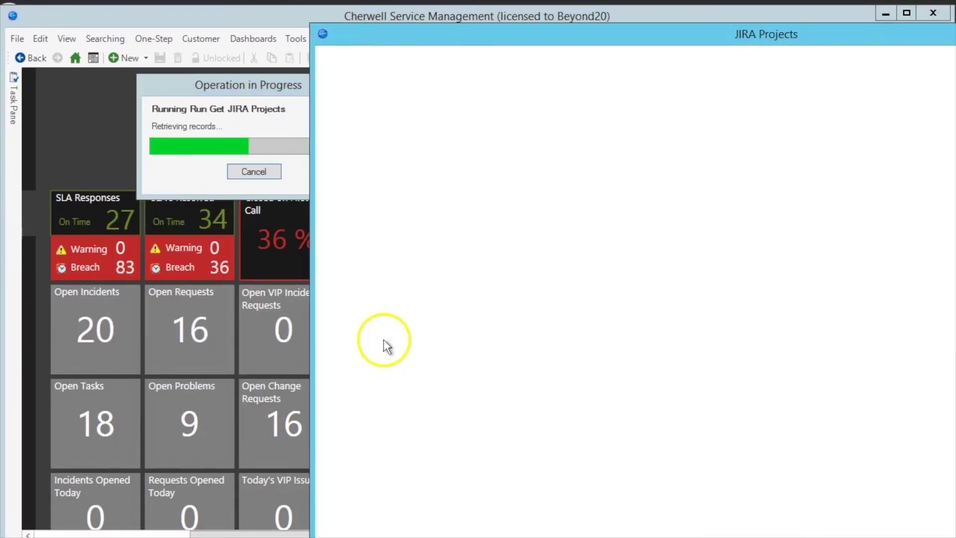
pyautogui.moveTo(424, 33); pyautogui.dragTo(122, 25)
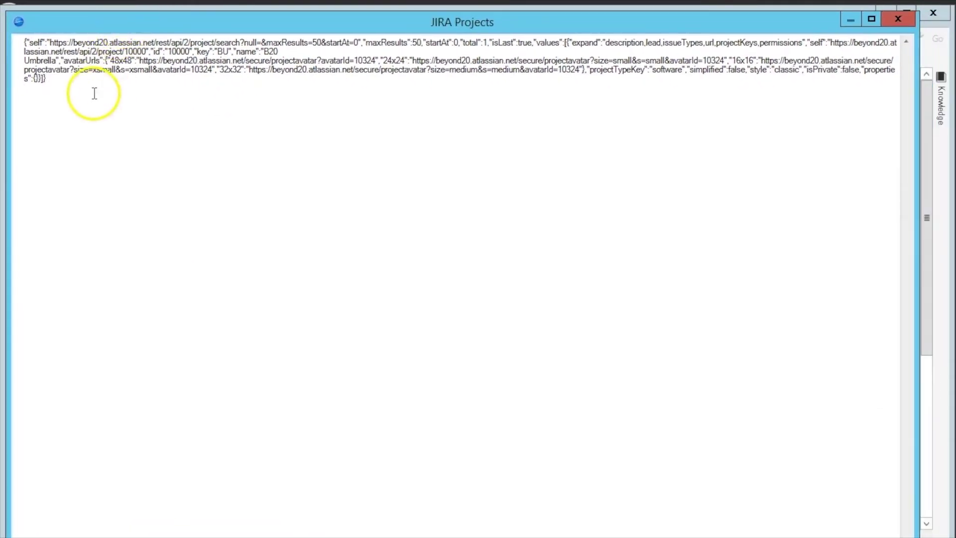